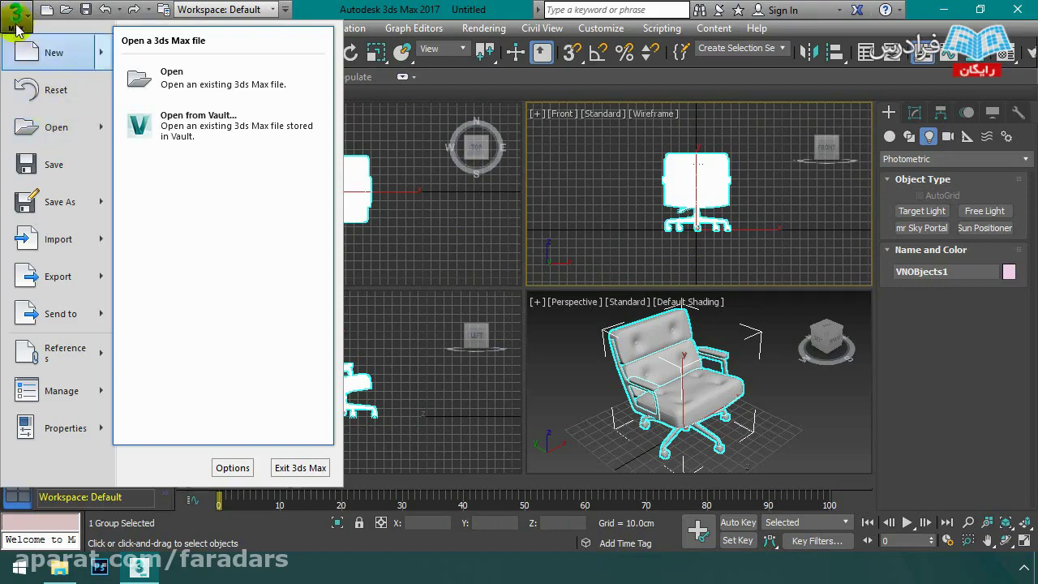
click(441, 260)
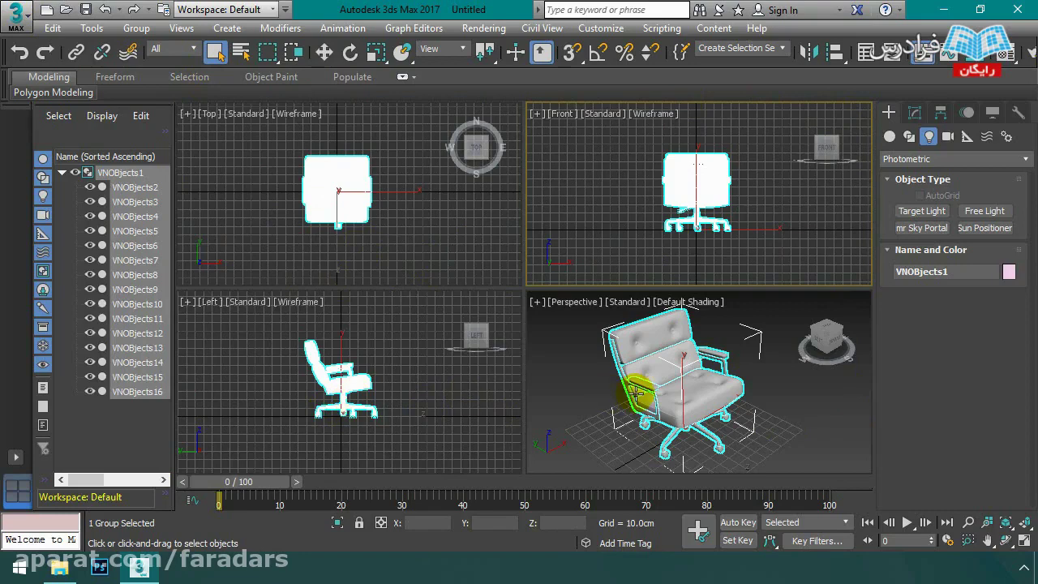
click(667, 388)
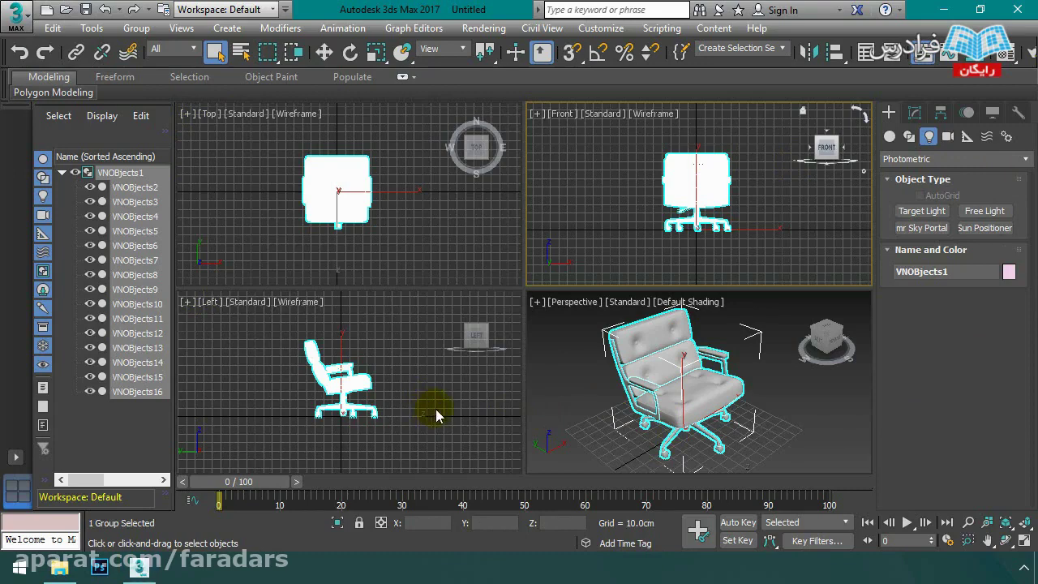
click(15, 24)
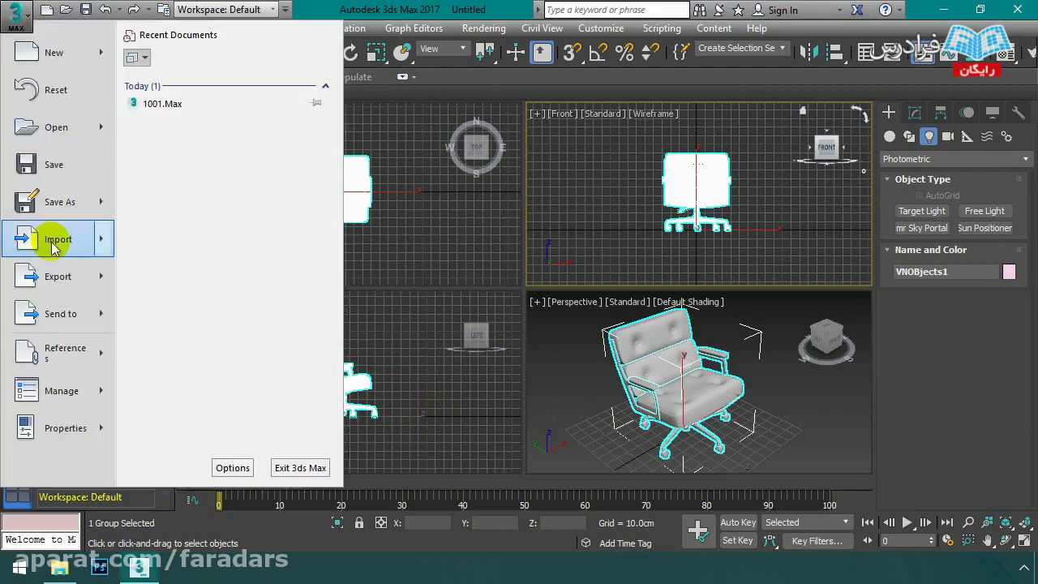
mouse_move(51, 239)
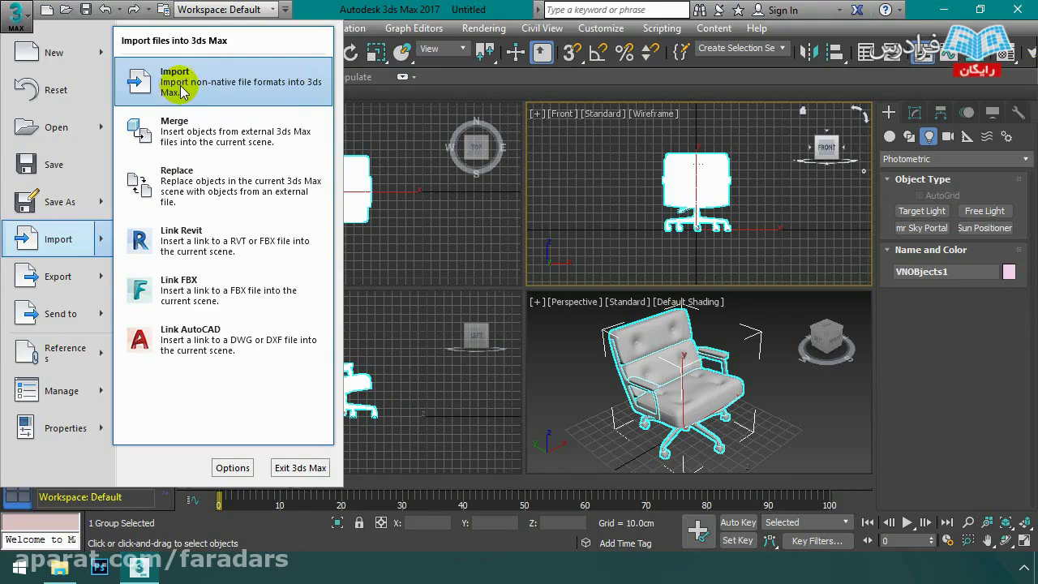
click(20, 22)
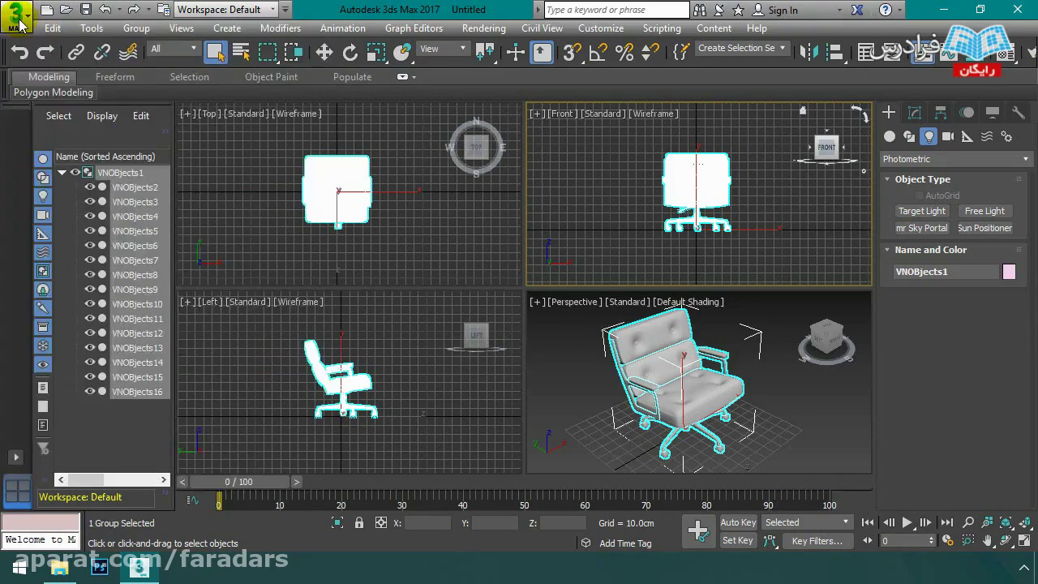
Reset the scene to an empty one without saving the chair model
click(19, 23)
click(49, 85)
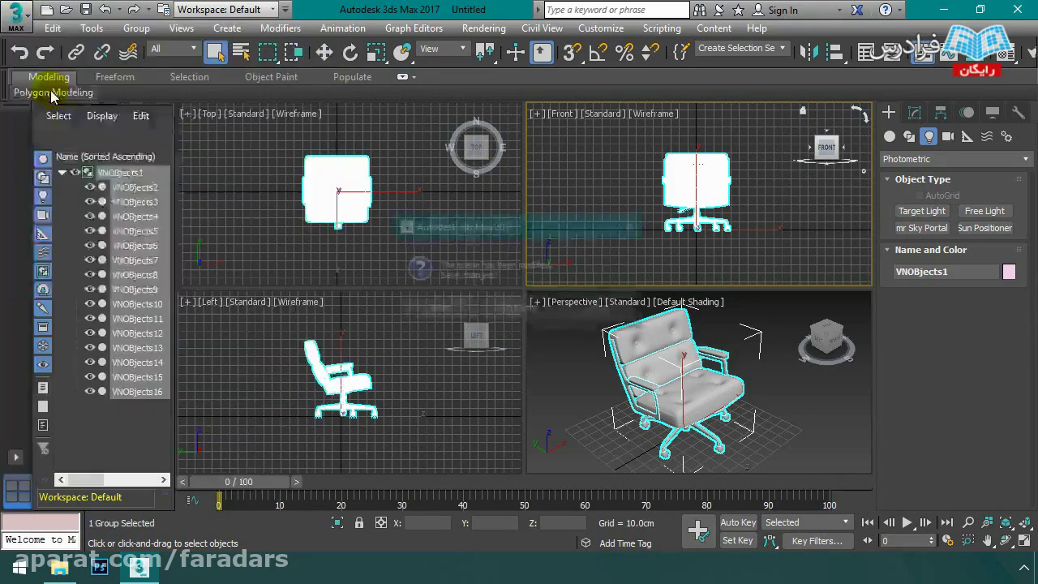
click(503, 309)
click(470, 311)
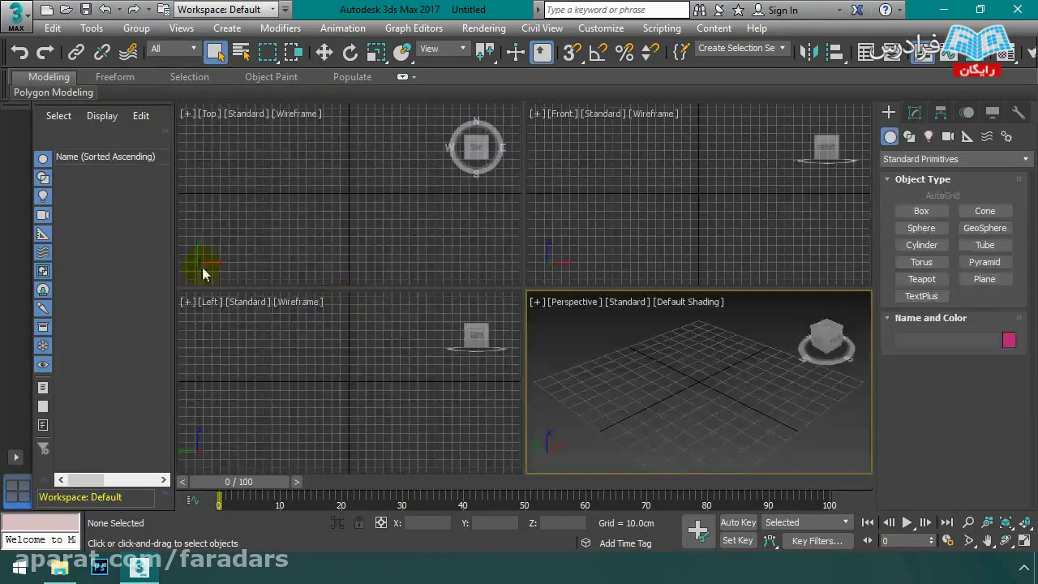
Import object010.3ds from the import folder, merging its objects with the current scene without converting units
click(15, 17)
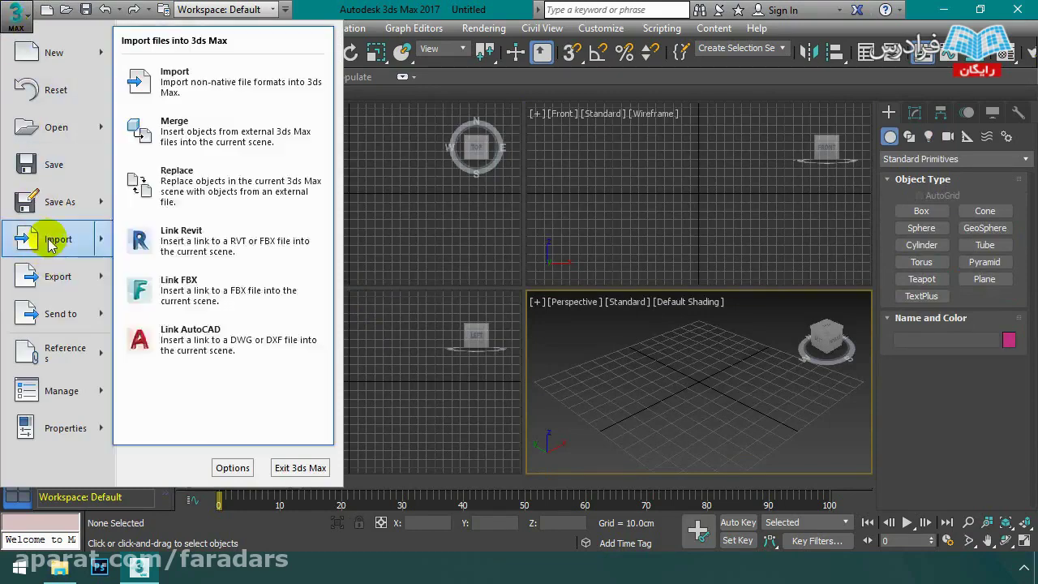
click(173, 92)
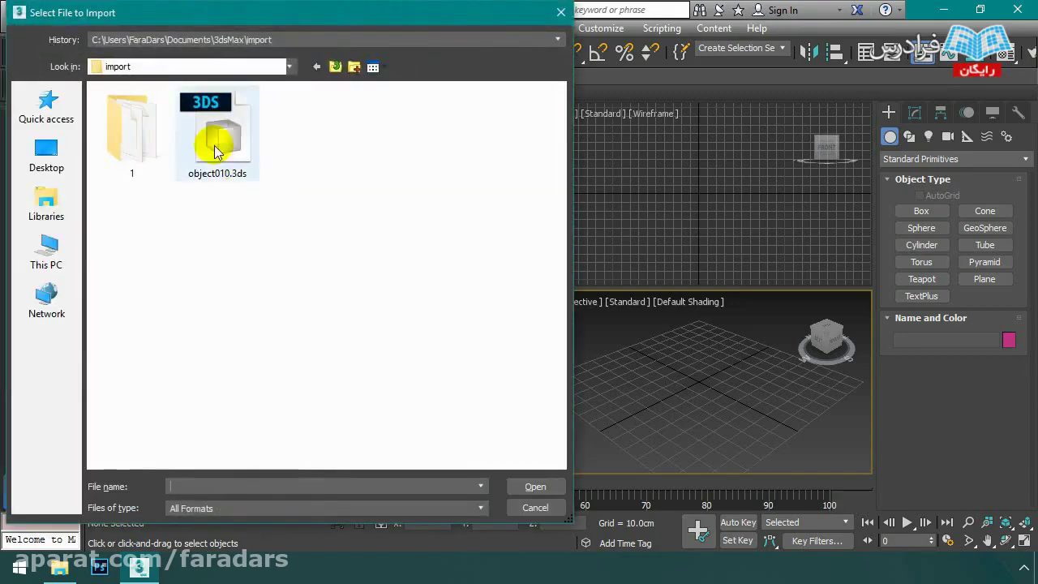
click(128, 67)
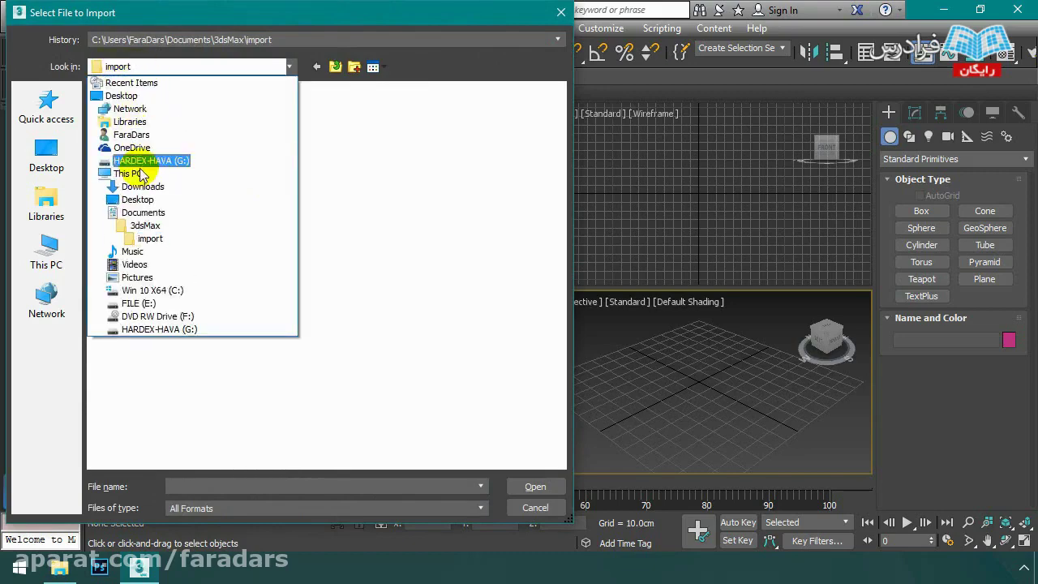
click(150, 238)
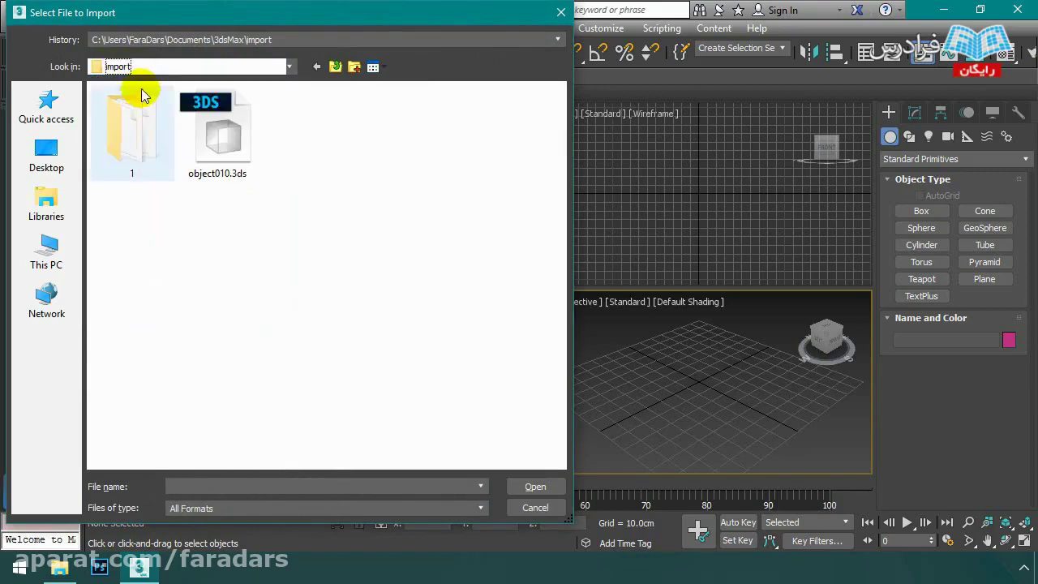
click(216, 146)
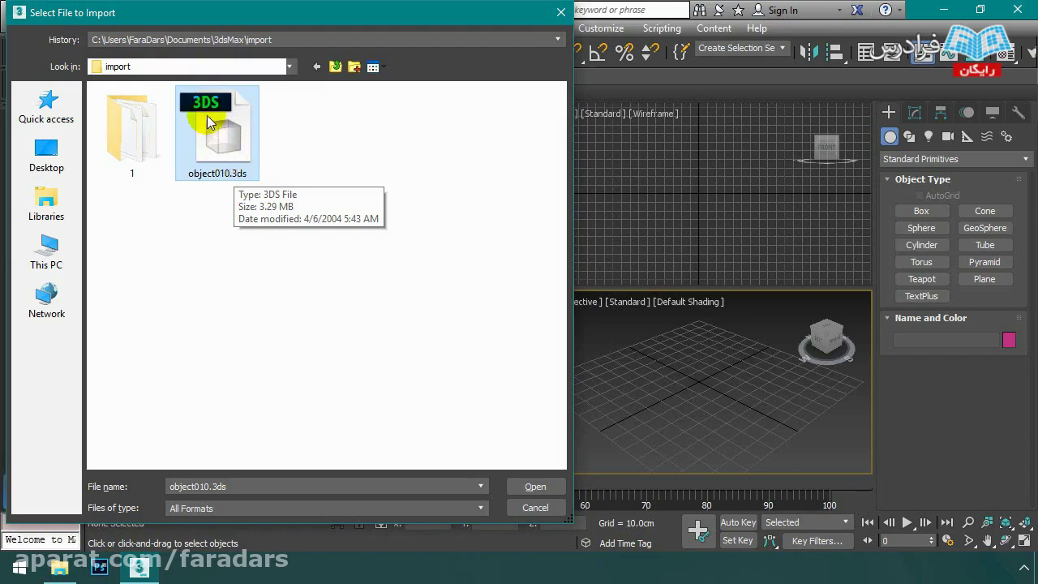
click(535, 487)
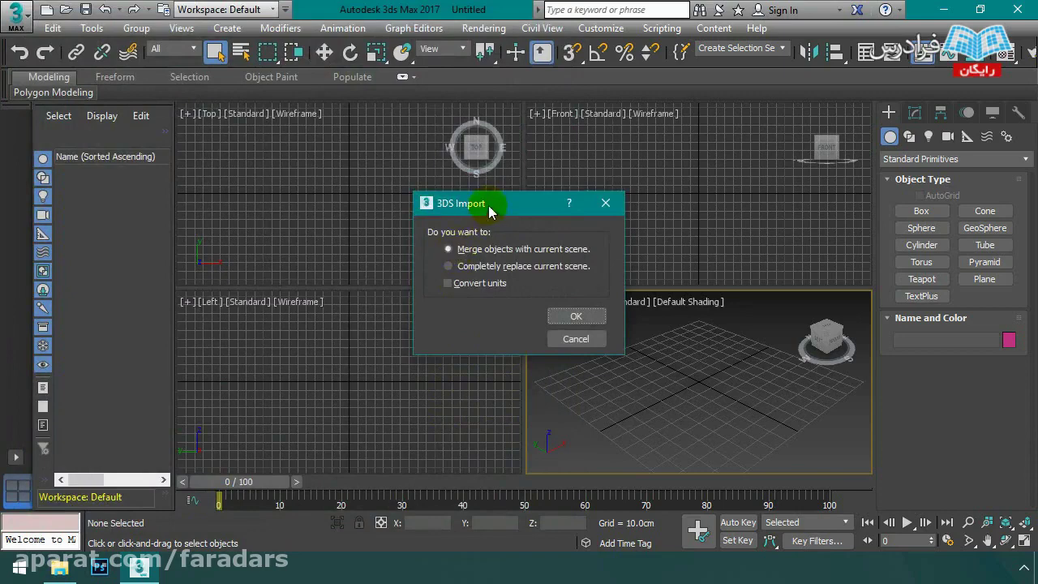
drag(490, 204, 348, 164)
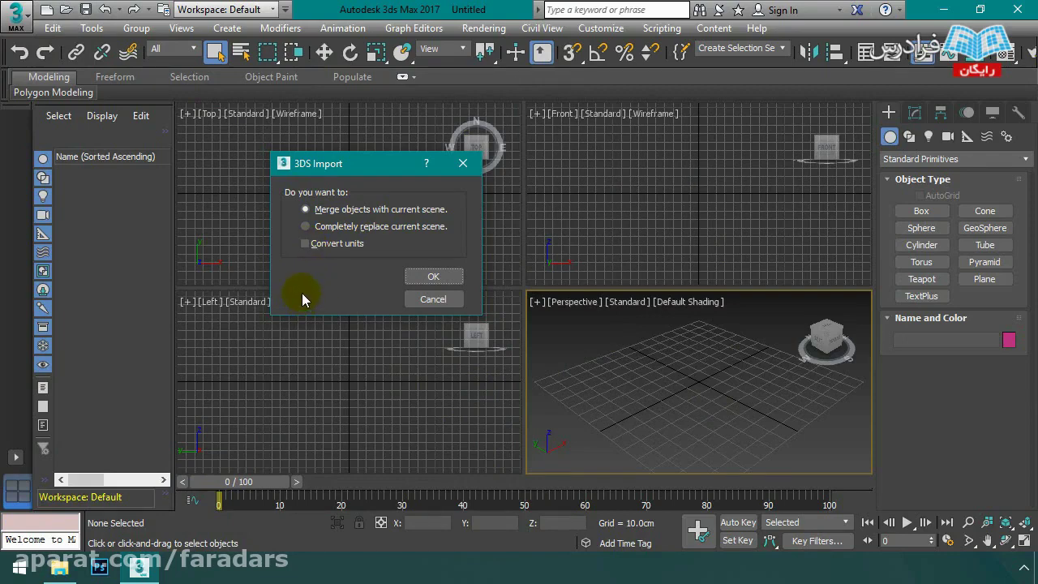
click(435, 278)
Measure the imported part's full length in the Front view with a Tape helper
alt+middle_drag(744, 422, 731, 415)
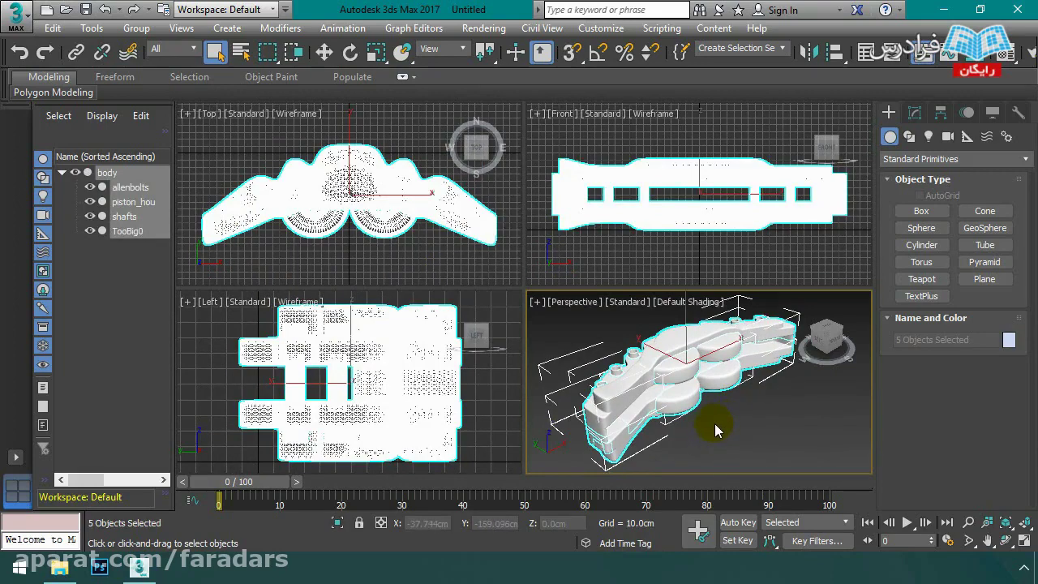
alt+middle_drag(714, 421, 700, 425)
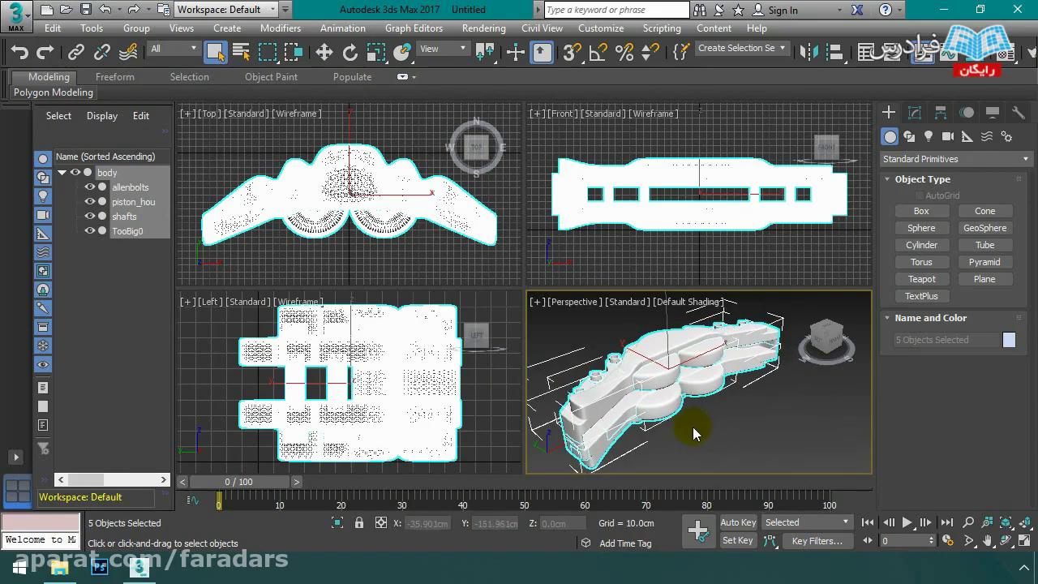
middle_drag(655, 260, 657, 272)
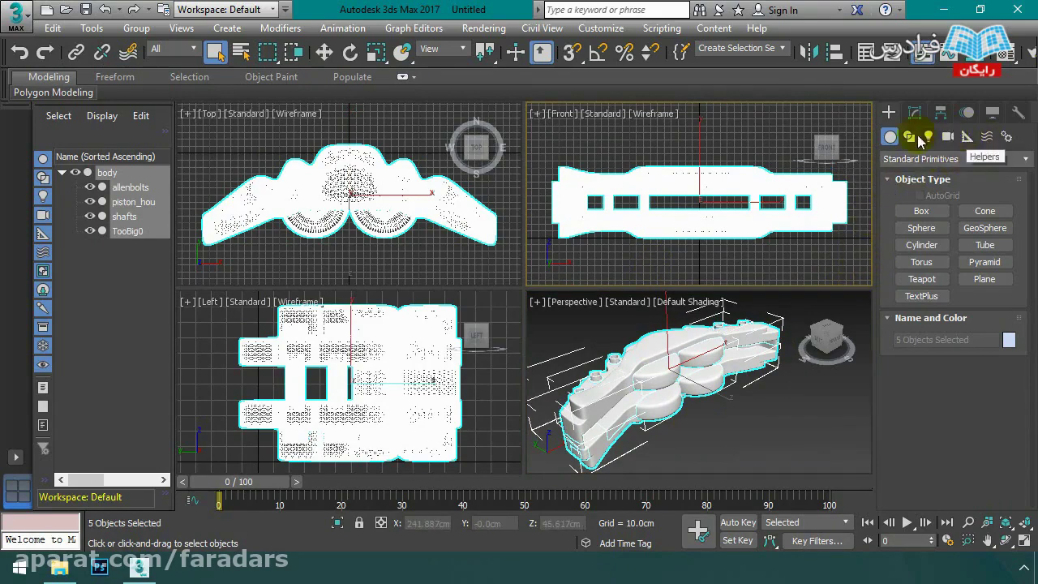
click(968, 138)
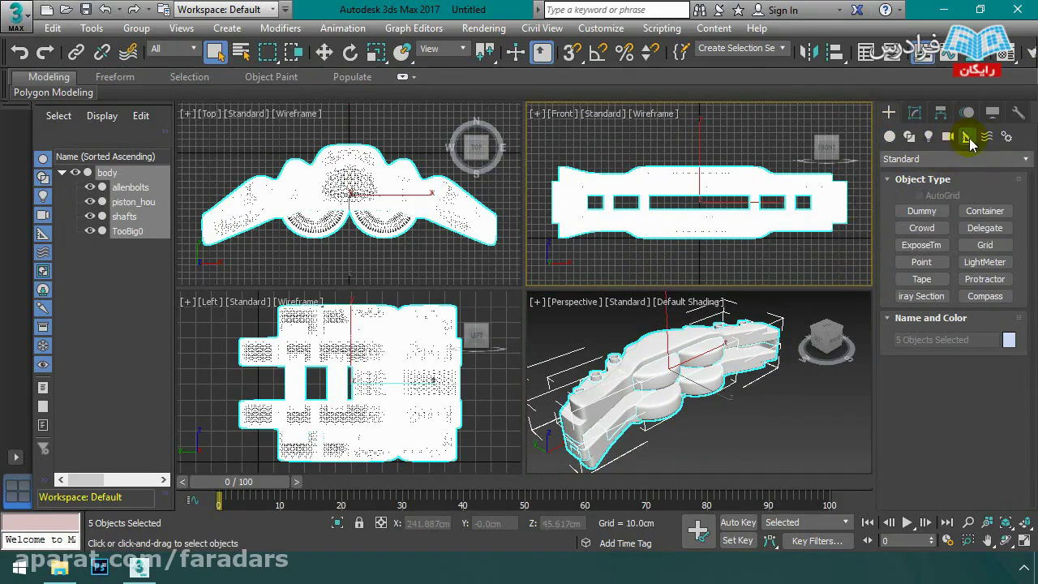
click(930, 284)
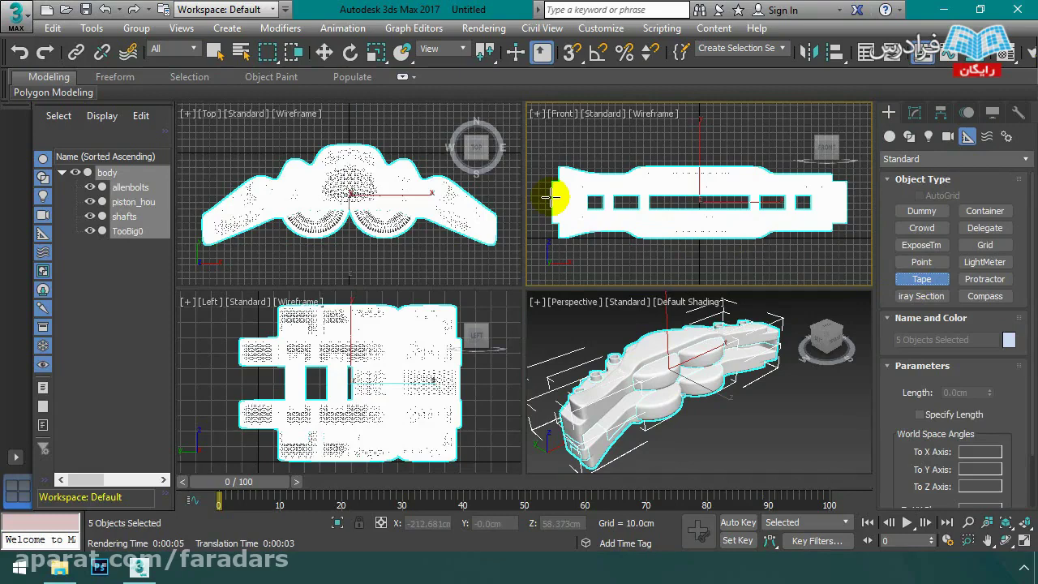
drag(552, 198, 849, 203)
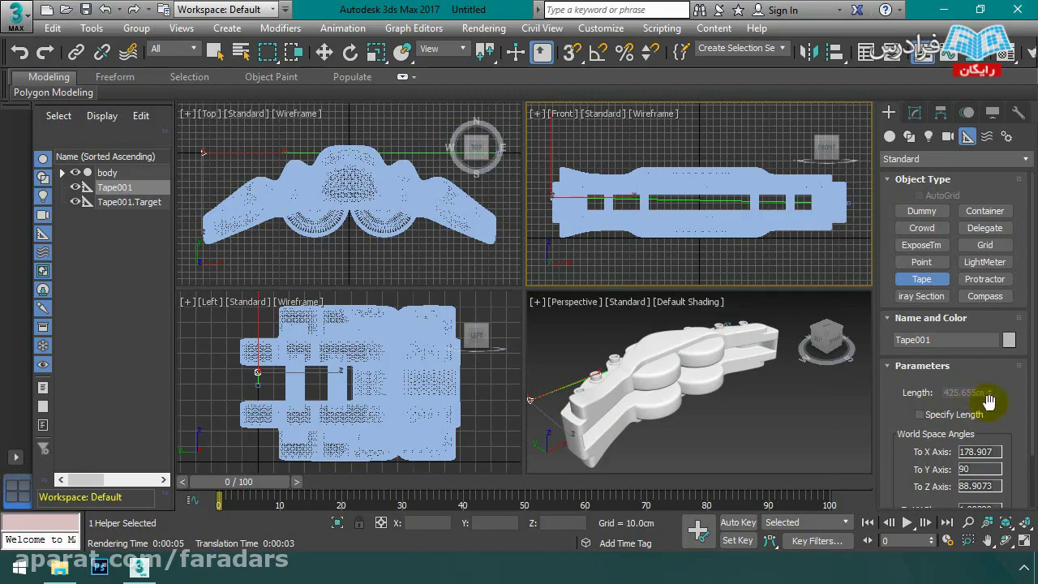
middle_drag(686, 393, 690, 415)
right_click(675, 384)
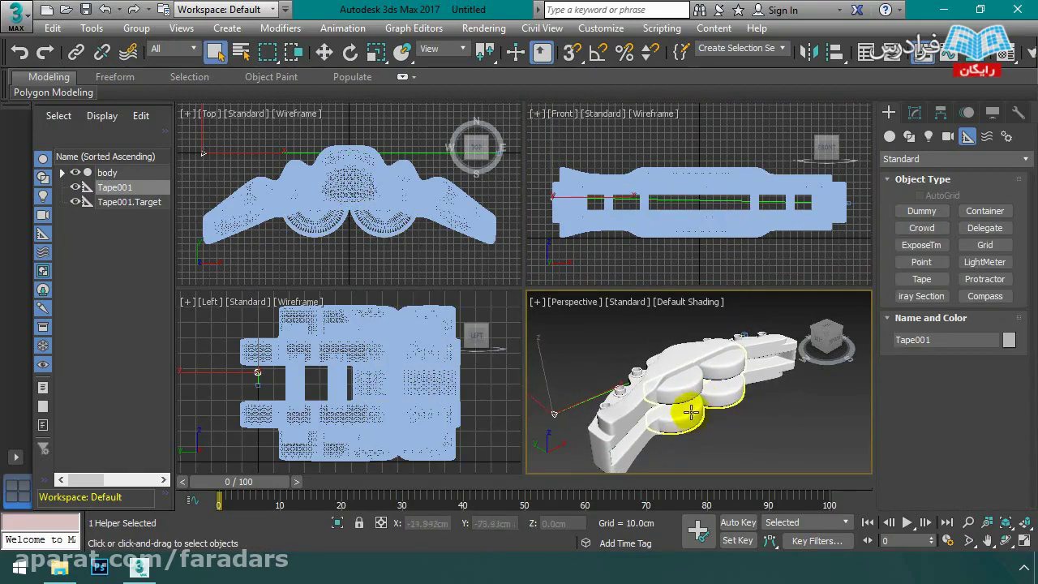
middle_drag(691, 410, 694, 394)
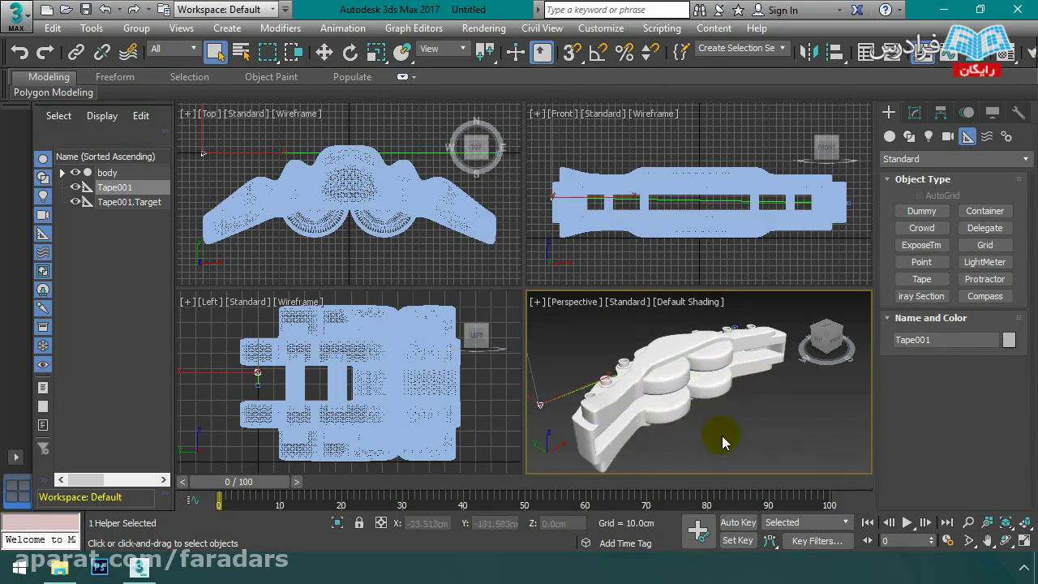
Import object010.3ds again, merging it with the current scene with Convert units enabled
click(10, 23)
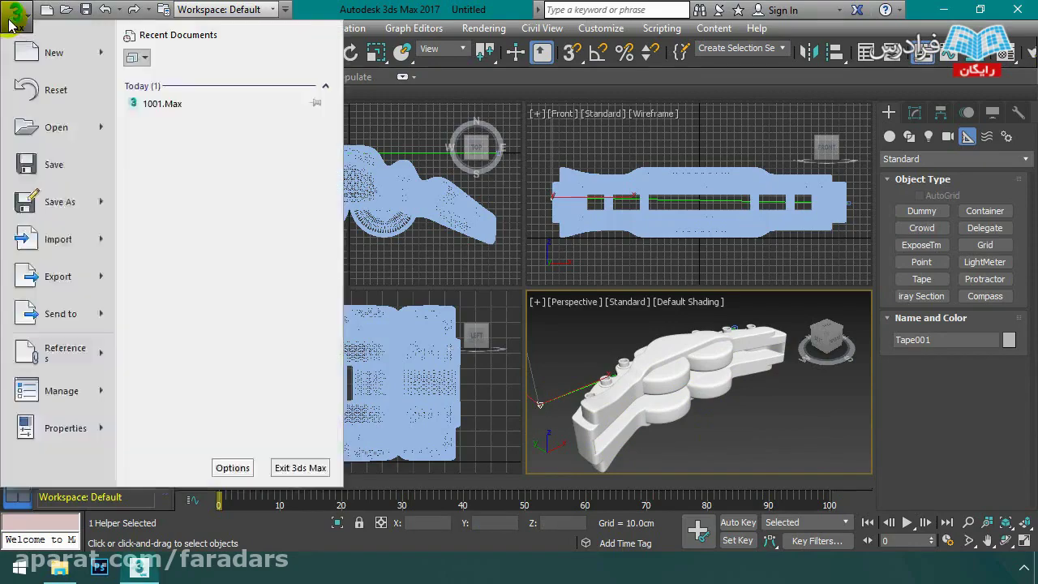
click(56, 241)
click(219, 168)
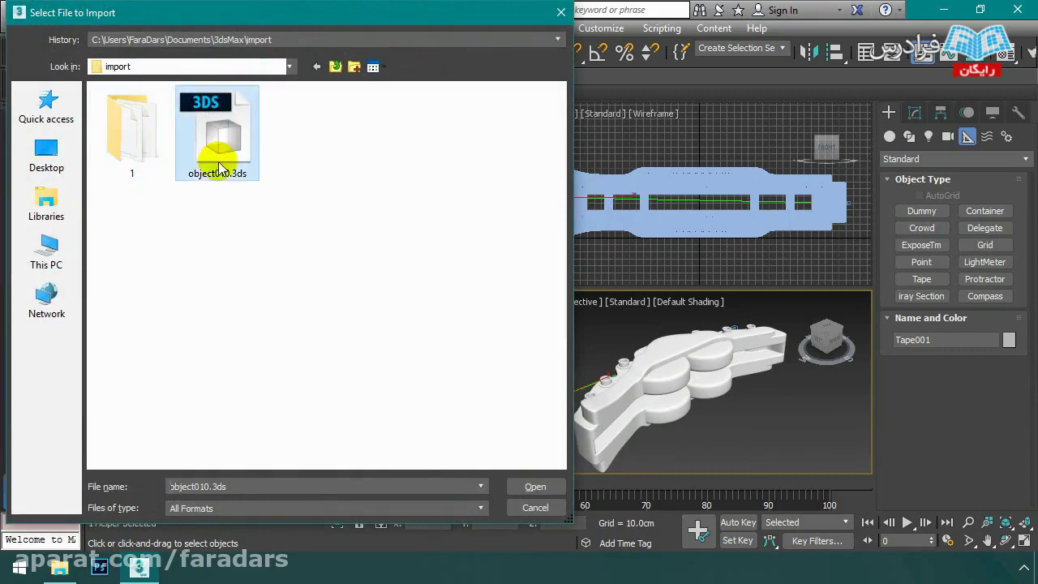
click(533, 487)
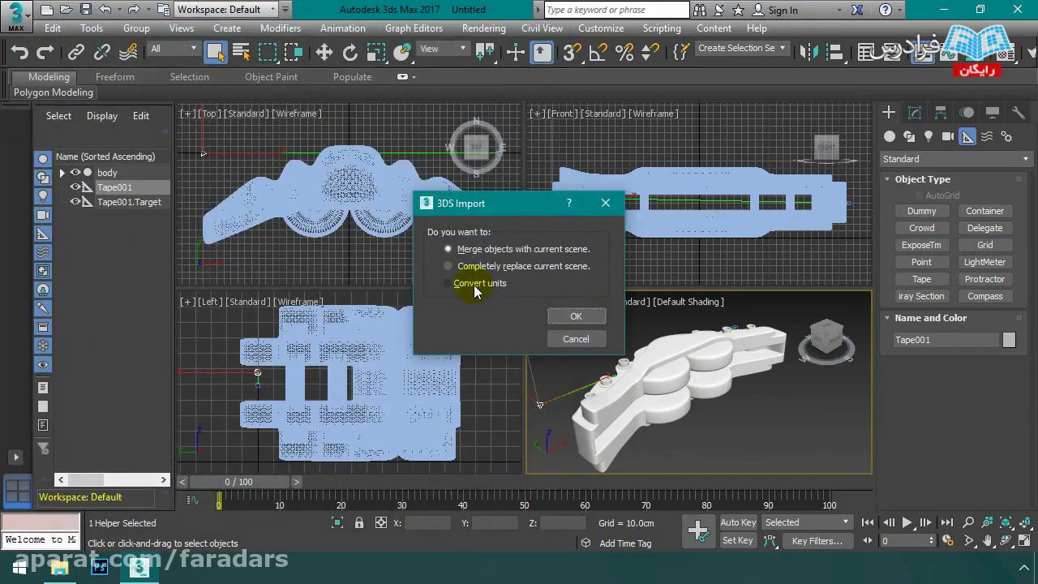
click(561, 316)
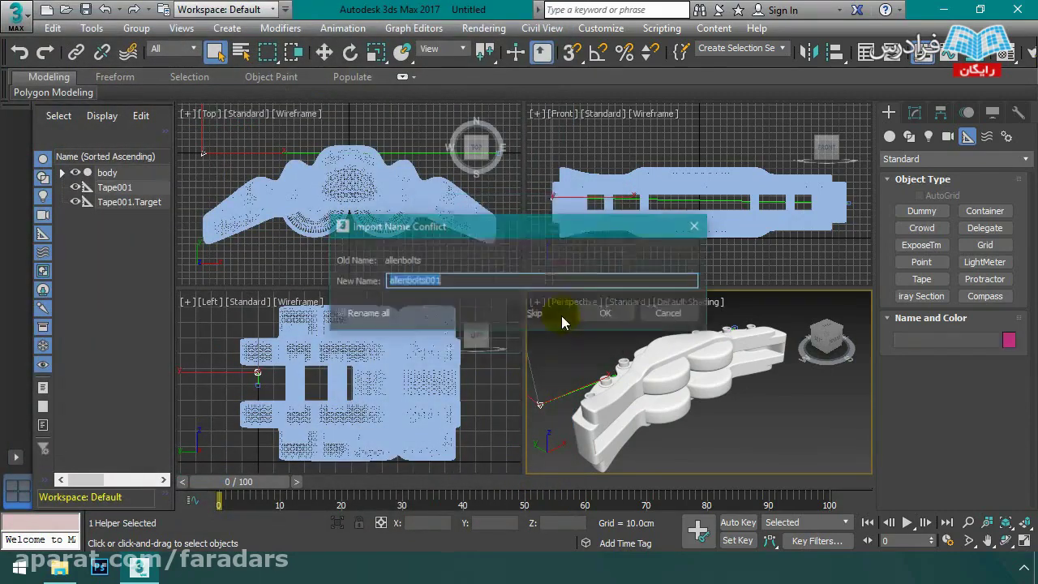
Resolve the import name conflicts by accepting the suggested name for allenbolts and renaming all remaining objects
drag(416, 233, 298, 144)
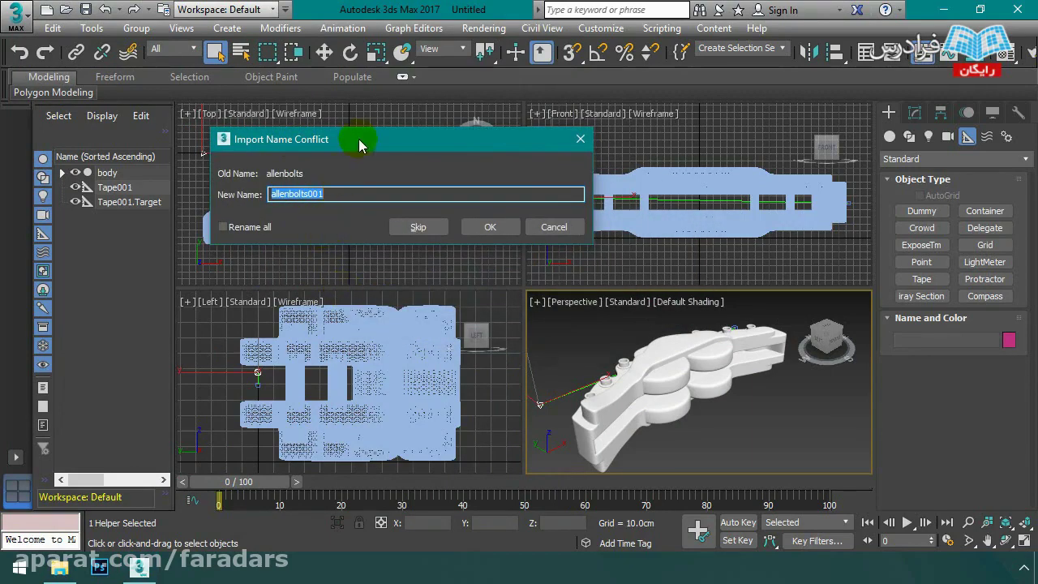
drag(361, 153, 367, 214)
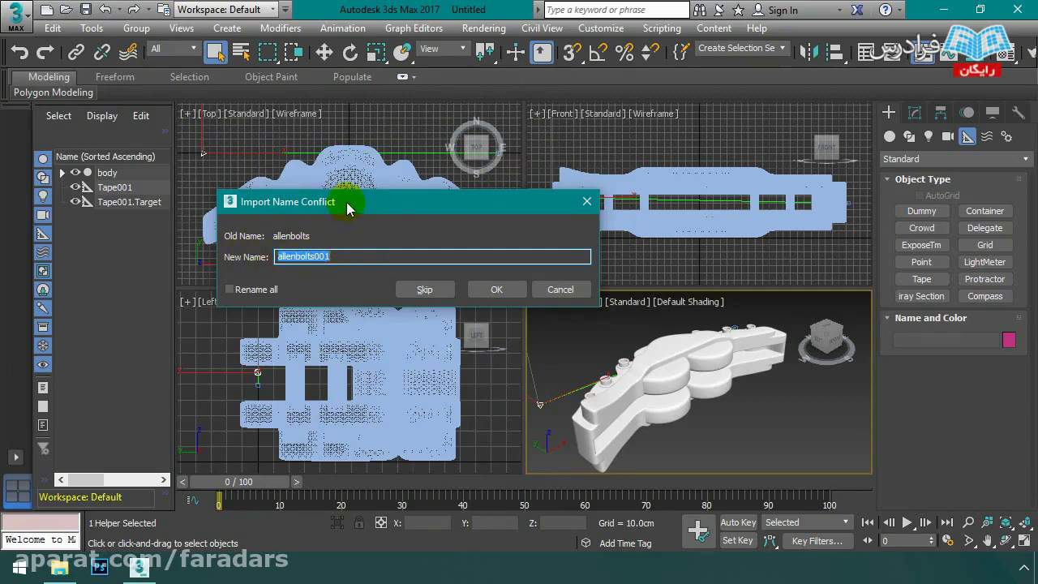
drag(347, 202, 410, 204)
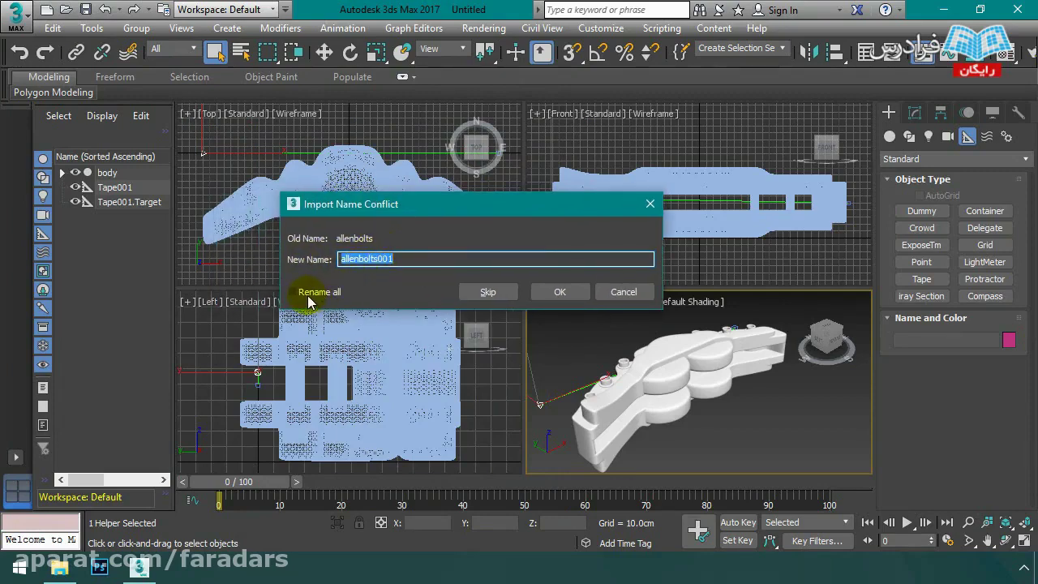
click(555, 293)
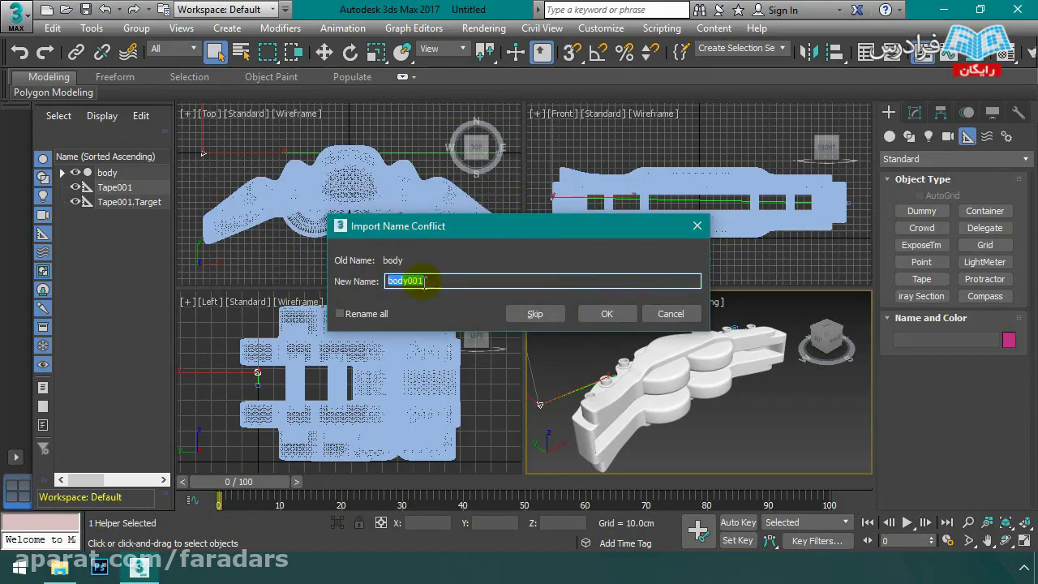
click(340, 314)
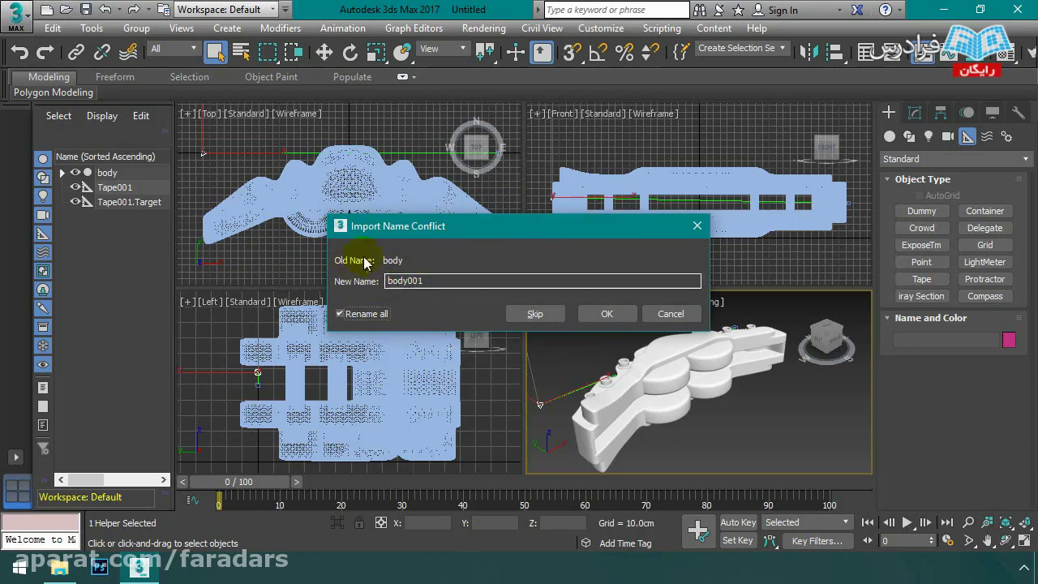
drag(410, 234, 341, 219)
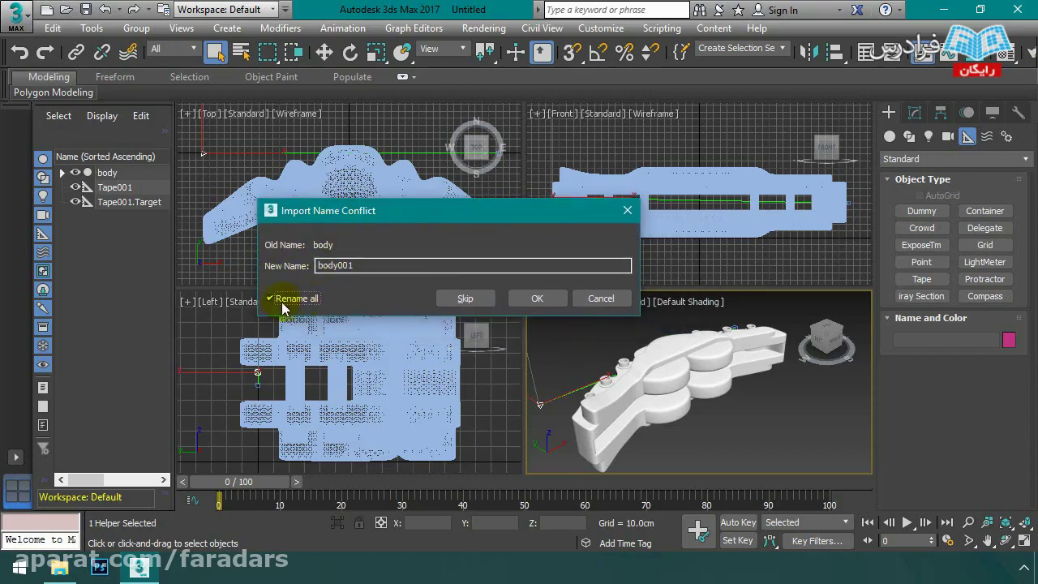
click(537, 299)
Move the newly imported body001 assembly below the smaller first import in the Front view
scroll(730, 398, down, 2)
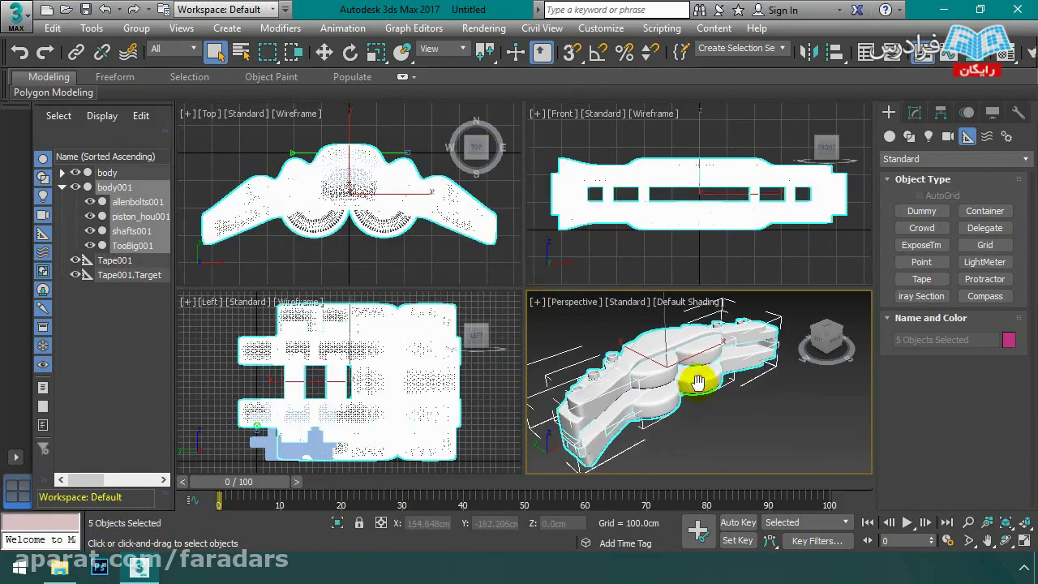
scroll(701, 397, down, 3)
key(w)
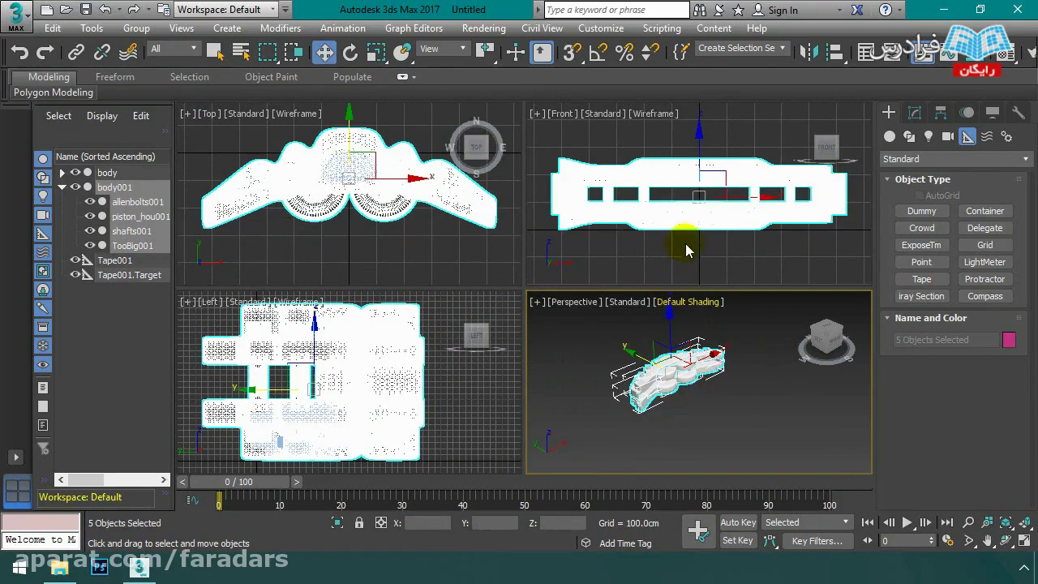
click(674, 203)
mouse_move(698, 143)
mouse_down()
mouse_move(701, 202)
mouse_move(719, 147)
mouse_up()
middle_drag(719, 227, 711, 231)
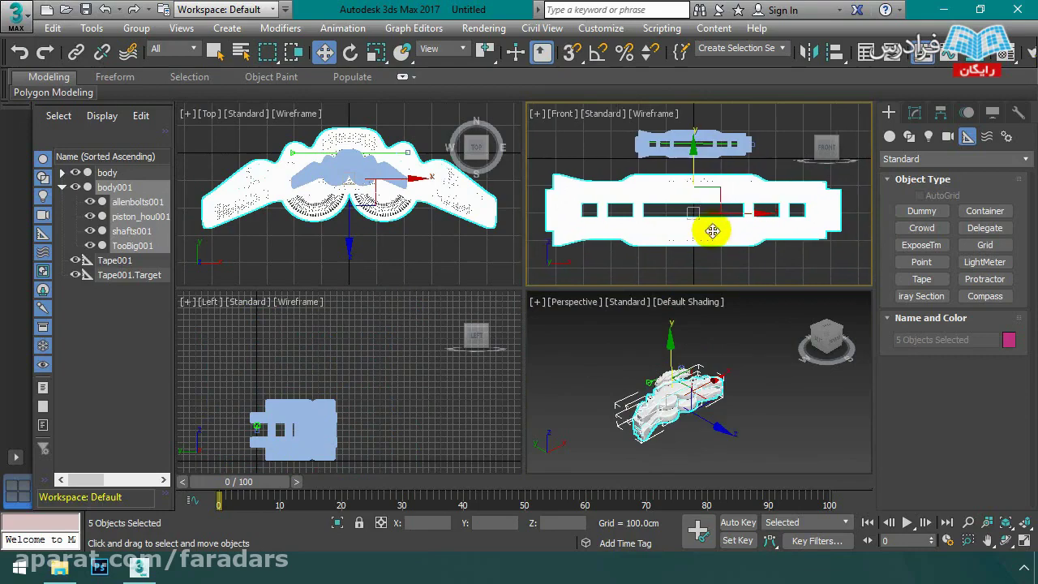
Measure the body001 assembly's full length in the Front view with a Tape helper and compare both imports in the Perspective view
click(922, 280)
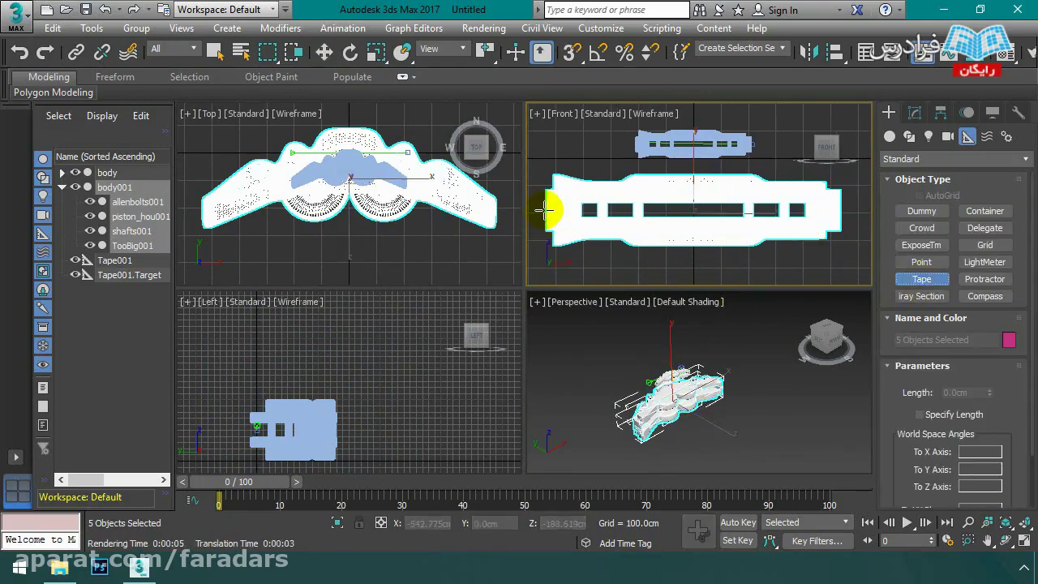
drag(544, 210, 839, 211)
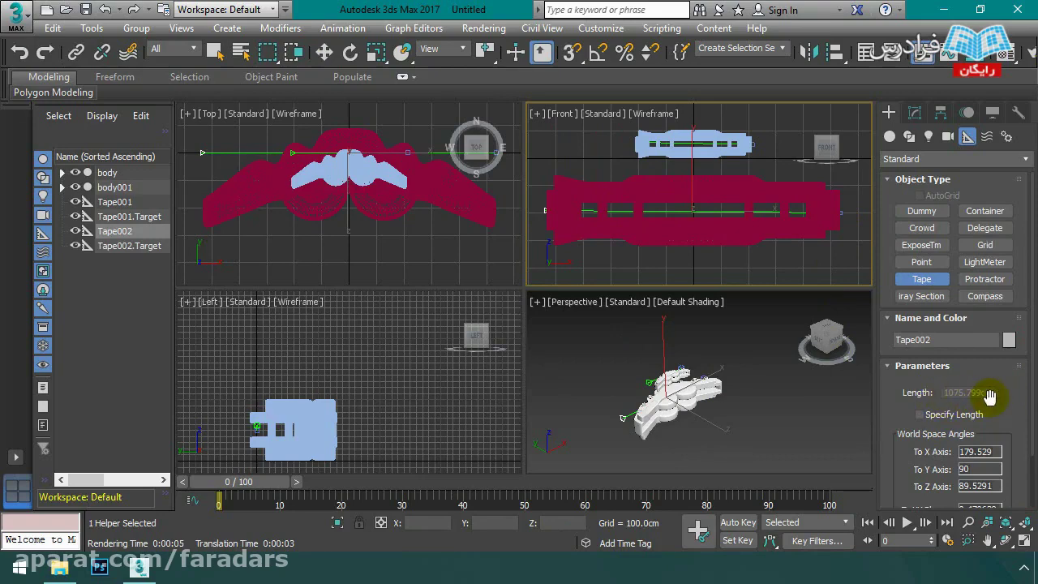
scroll(673, 414, up, 3)
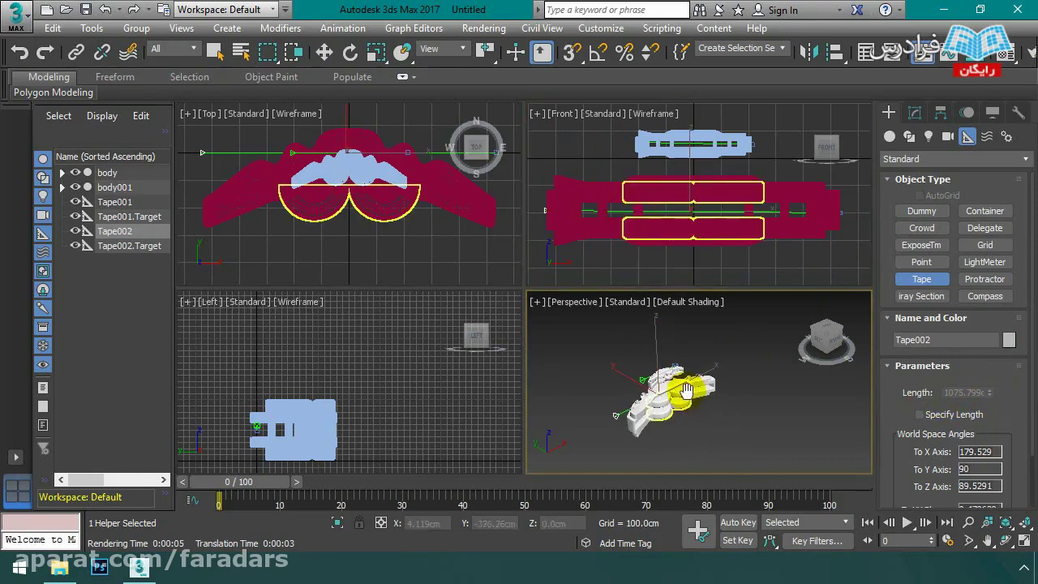
scroll(685, 392, up, 3)
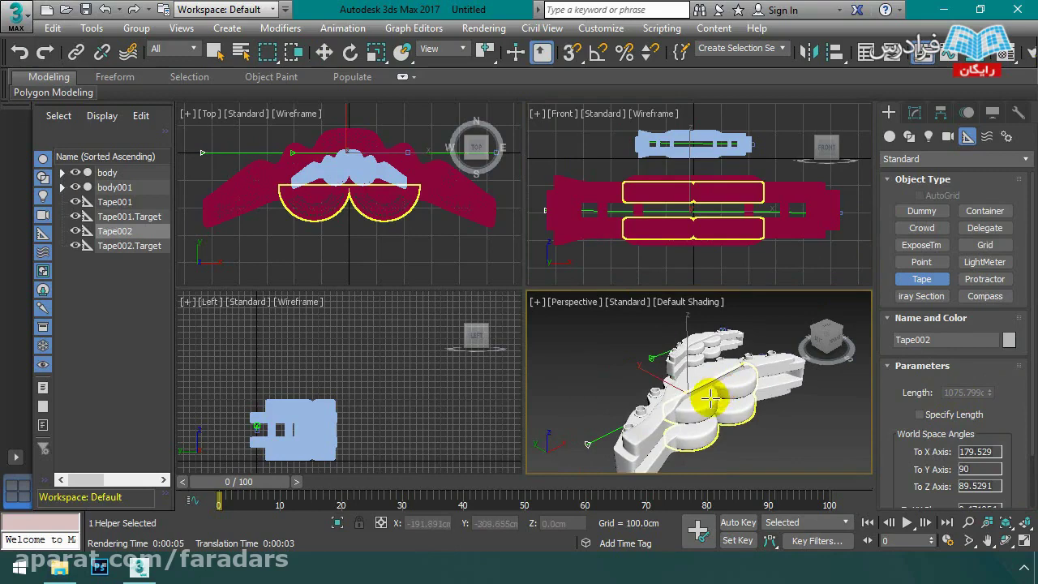
middle_drag(711, 397, 703, 394)
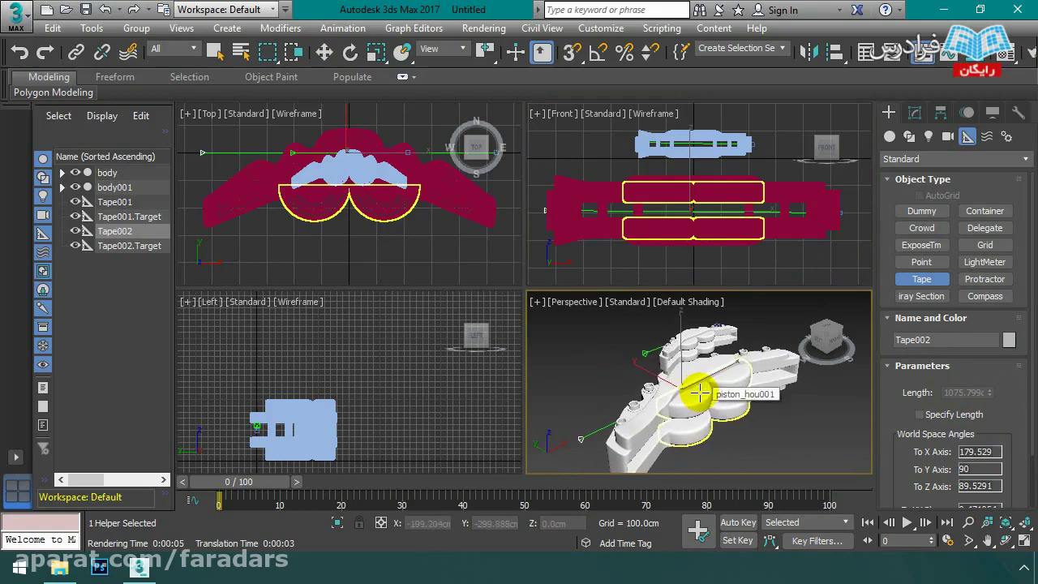
middle_drag(688, 222, 680, 220)
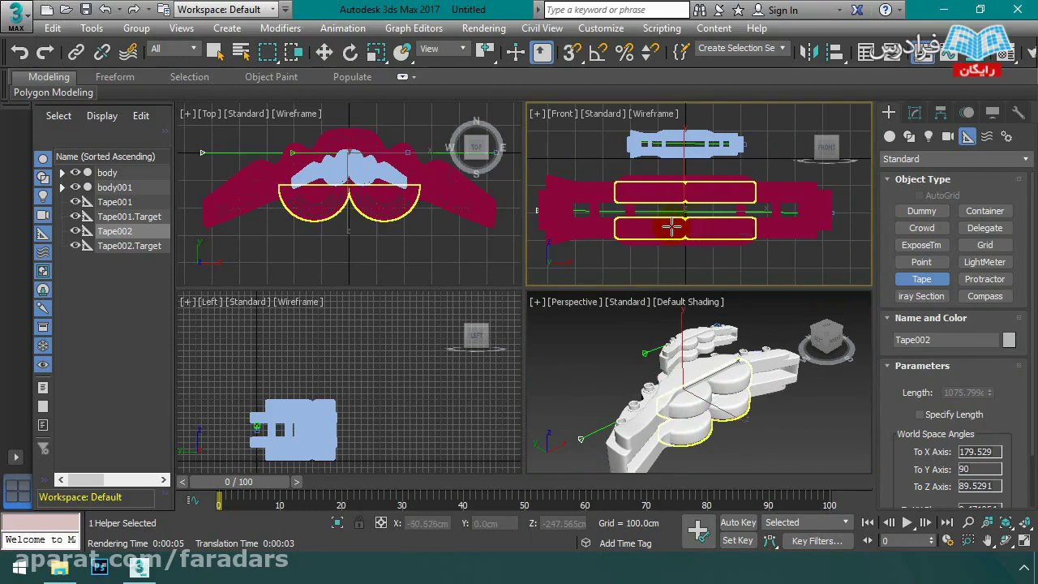
middle_click(614, 343)
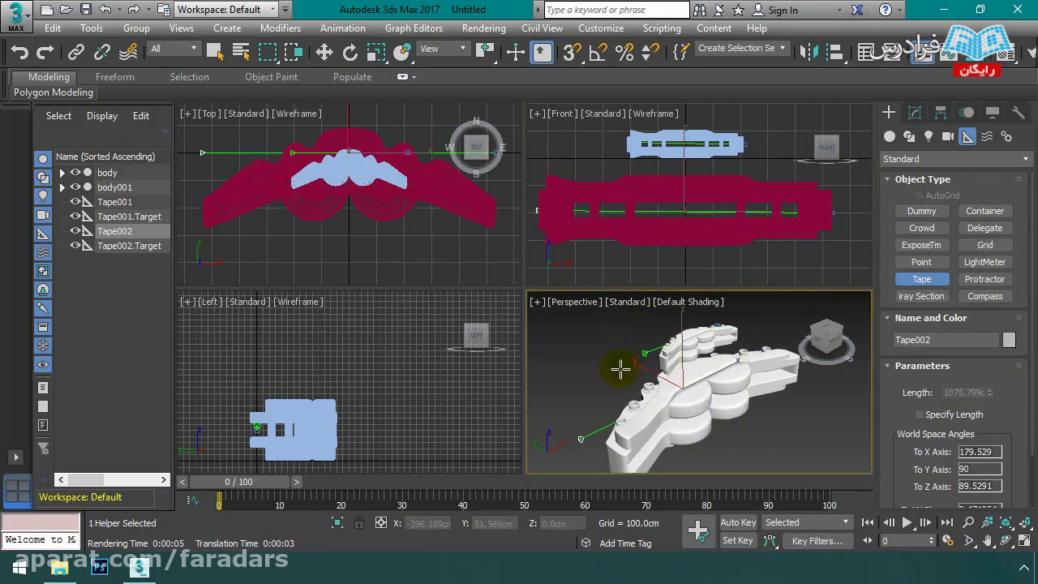
middle_drag(600, 359, 594, 353)
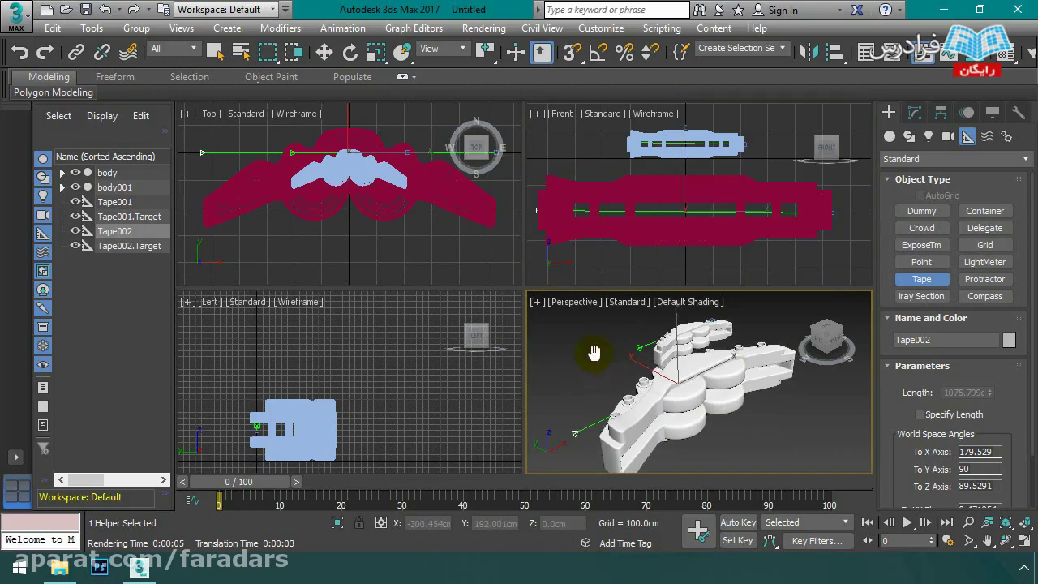